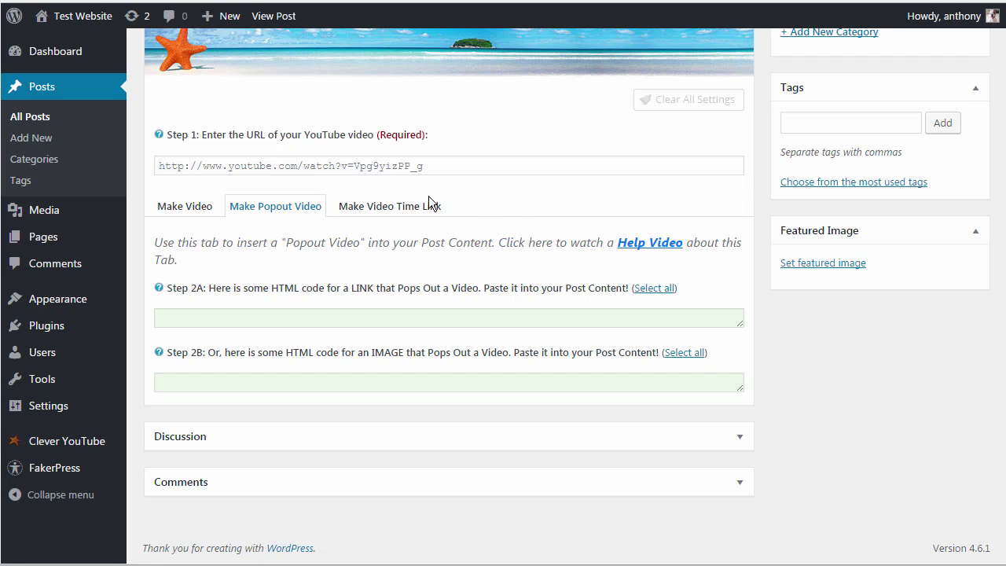
{"action": "left_click", "coordinate": [358, 167]}
{"action": "key", "text": "ctrl+a"}
{"action": "type", "text": "https://www.youtube.com/watch?v=mmjlMgDSYFo"}
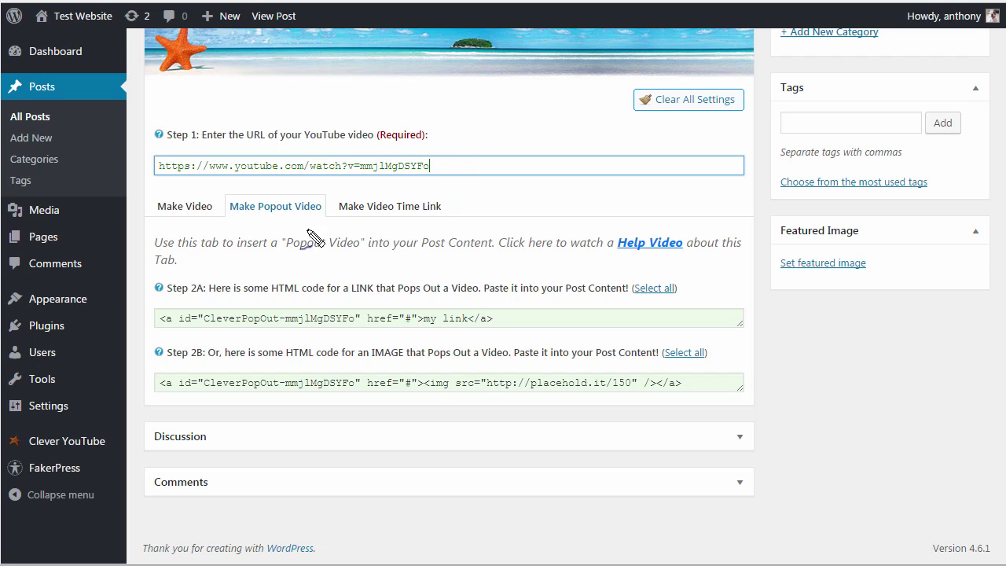
{"action": "left_click_drag", "start_coordinate": [230, 225], "coordinate": [315, 224]}
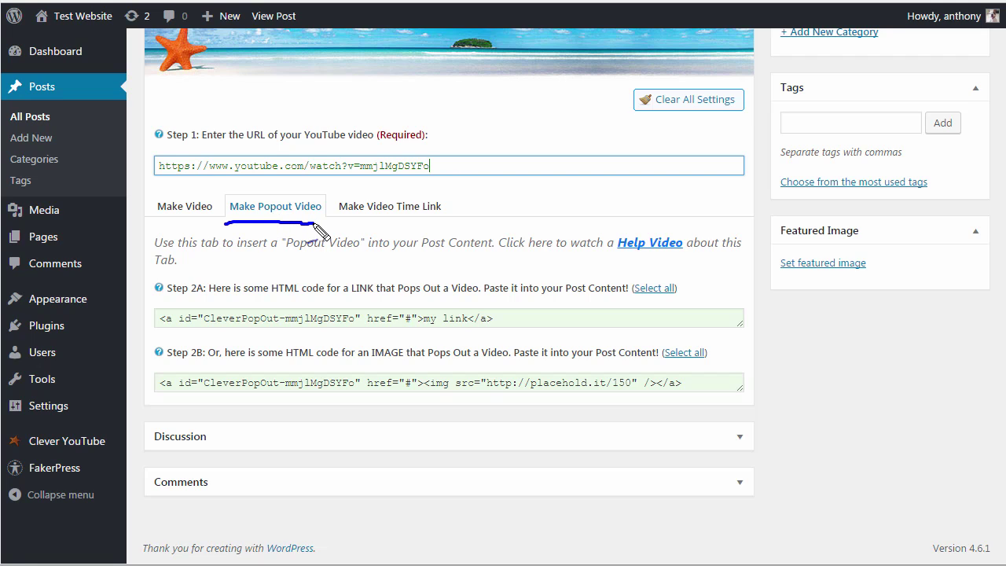
{"action": "key", "text": "ctrl+z"}
{"action": "left_click_drag", "start_coordinate": [165, 299], "coordinate": [207, 299]}
{"action": "left_click_drag", "start_coordinate": [167, 363], "coordinate": [195, 362]}
{"action": "mouse_move", "coordinate": [491, 289]}
{"action": "left_mouse_down"}
{"action": "mouse_move", "coordinate": [491, 313]}
{"action": "mouse_move", "coordinate": [509, 313]}
{"action": "mouse_move", "coordinate": [530, 257]}
{"action": "left_mouse_up"}
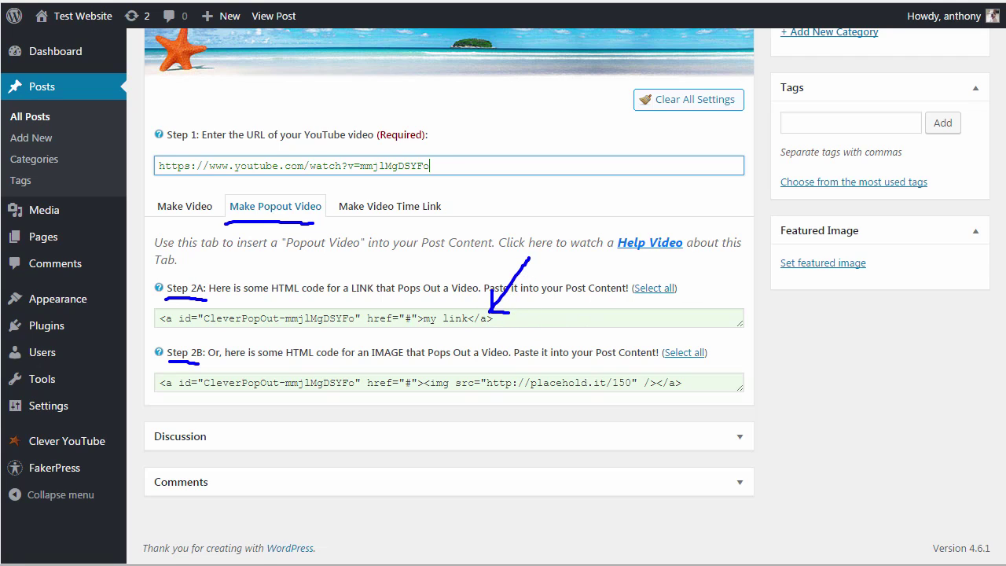
{"action": "key", "text": "Escape"}
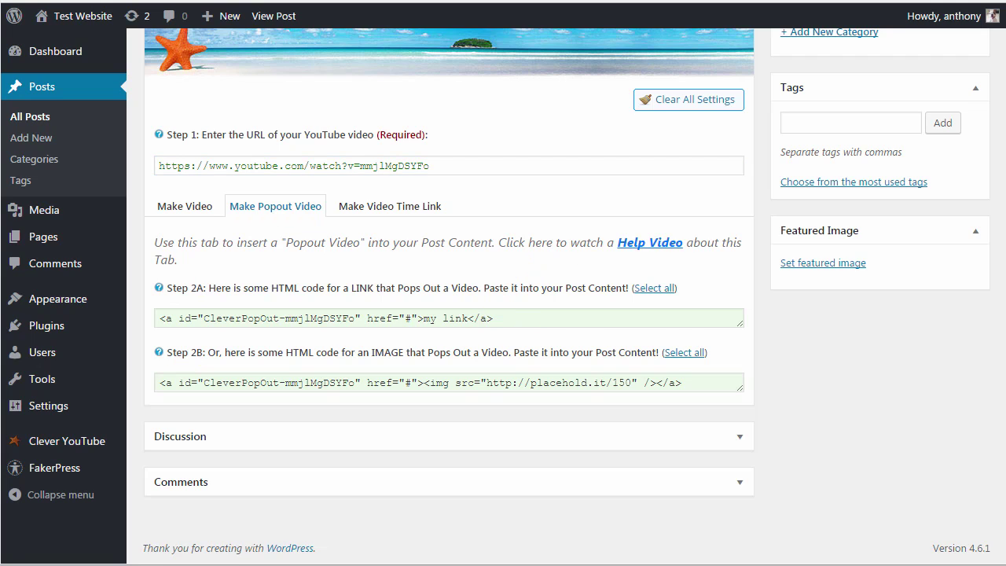
Step: Copy the complete Step 2A HTML code for a link that pops out the video
{"action": "left_click", "coordinate": [547, 319]}
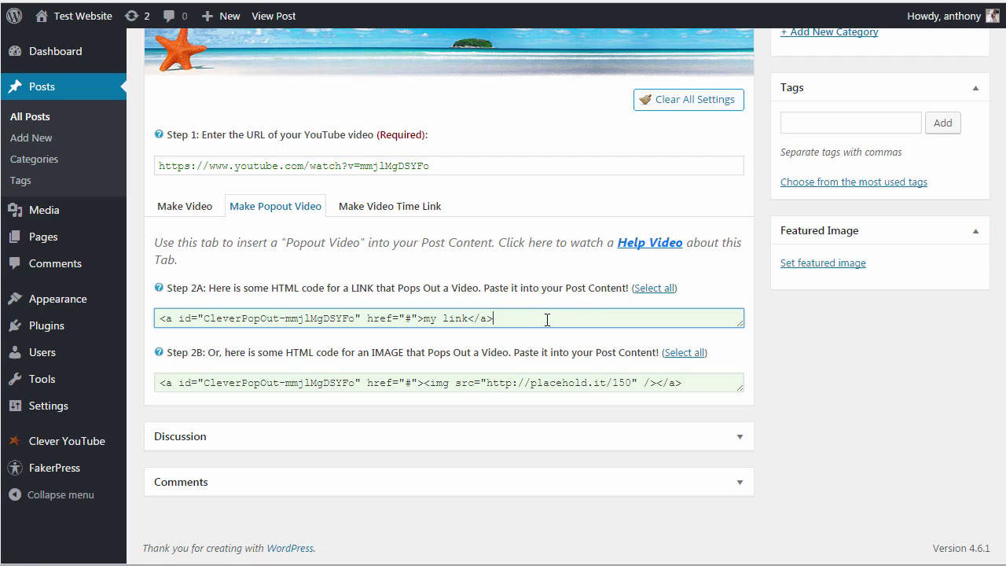
{"action": "left_click", "coordinate": [656, 289]}
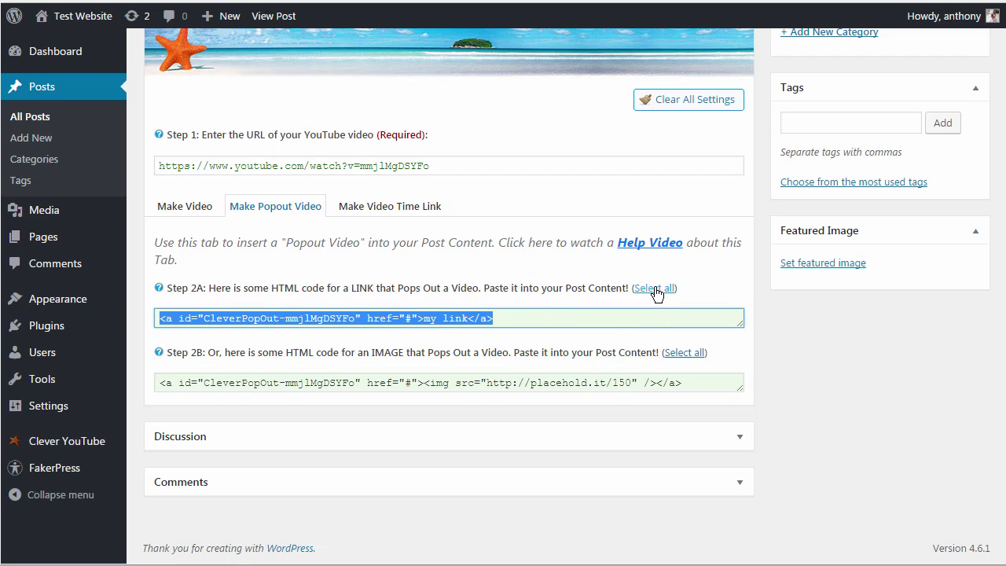
{"action": "right_click", "coordinate": [437, 323]}
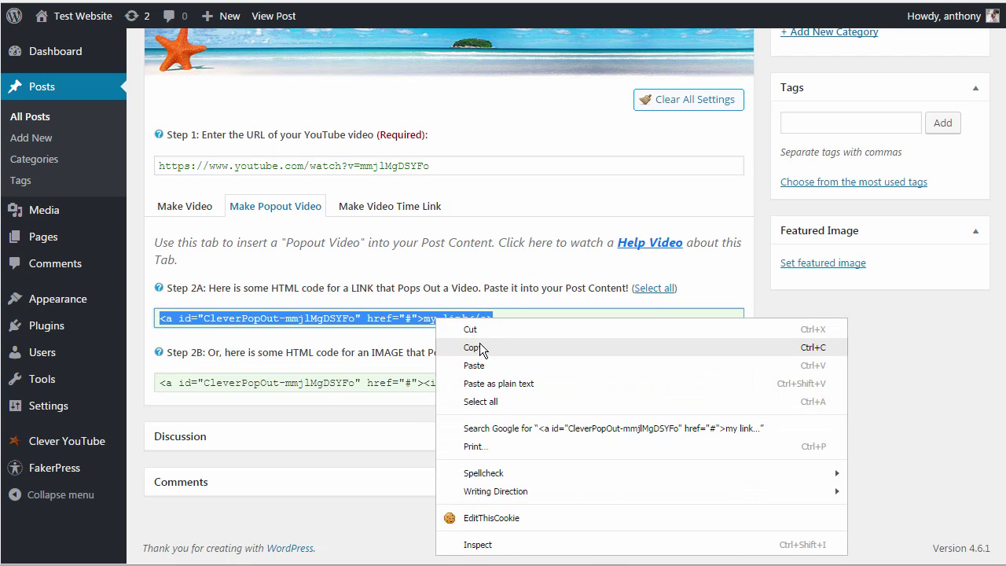
{"action": "left_click", "coordinate": [481, 349]}
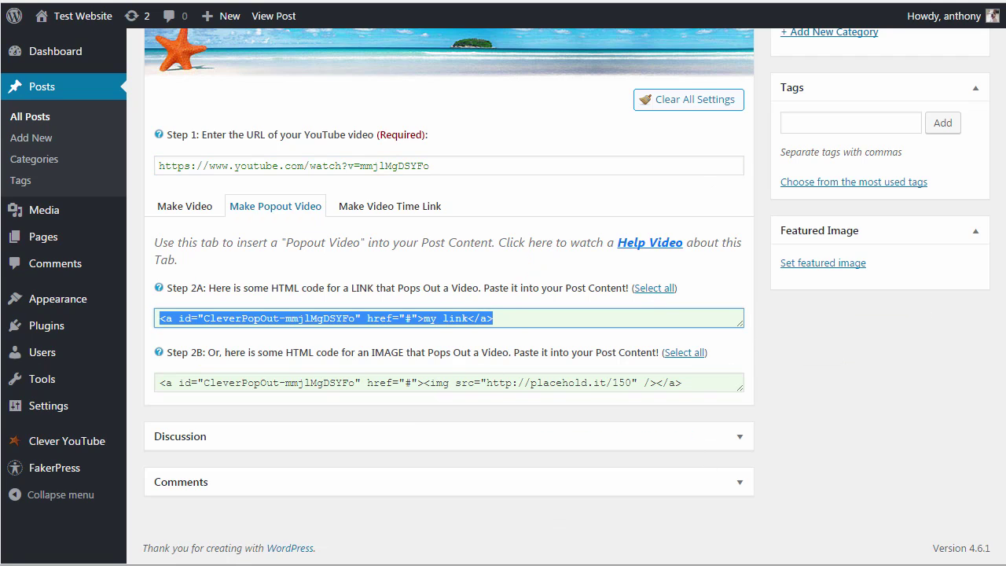
Step: Show the Cat Videos post as HTML text and paste the copied link code on a new line below the paragraph
{"action": "scroll", "coordinate": [449, 295], "scroll_direction": "up", "scroll_amount": 7}
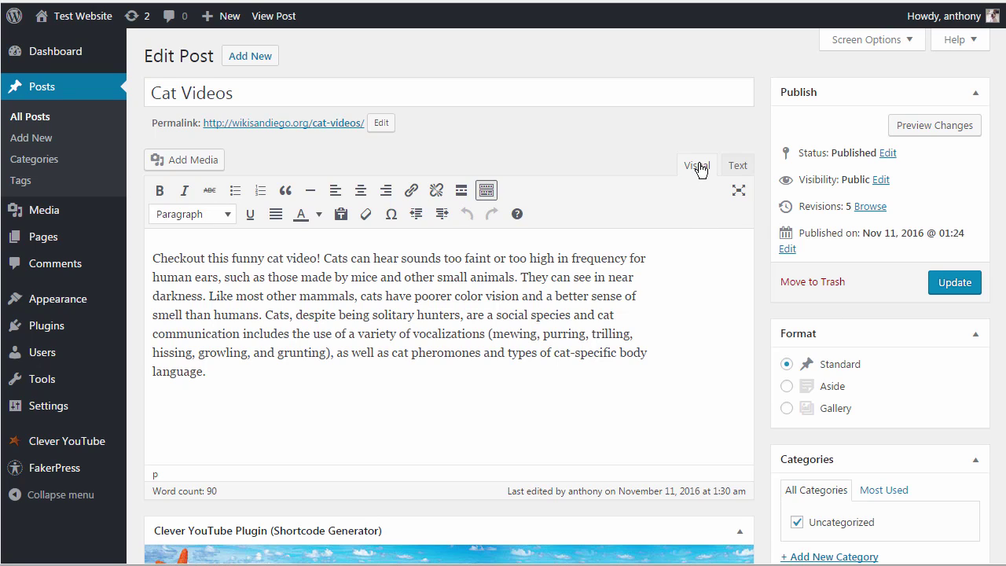
{"action": "left_click", "coordinate": [737, 166]}
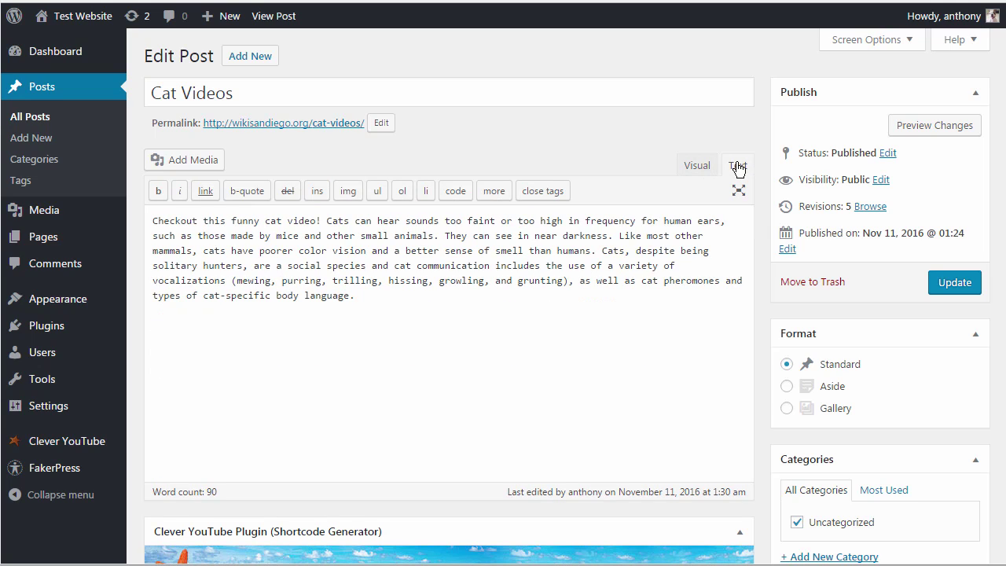
{"action": "left_click", "coordinate": [699, 166]}
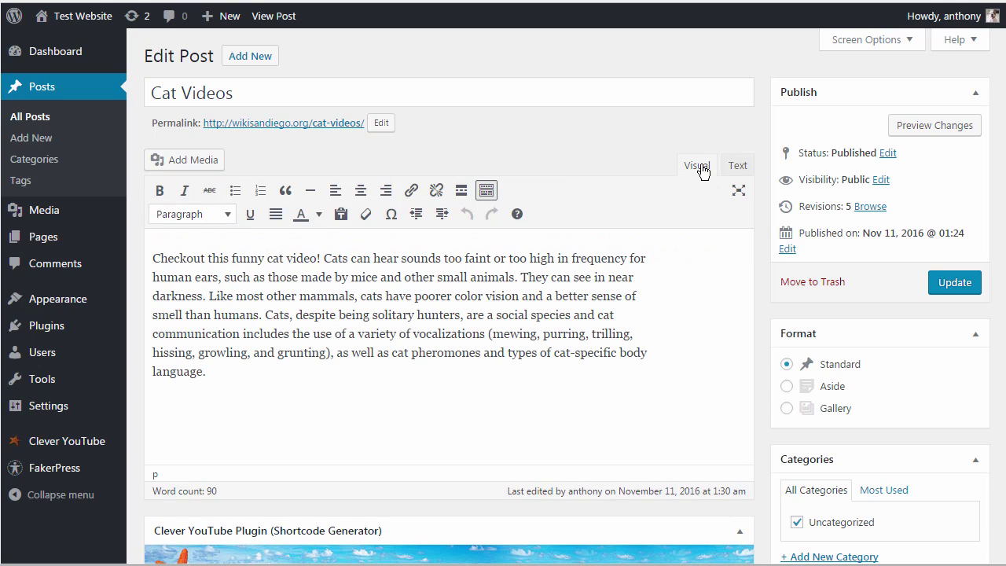
{"action": "left_click", "coordinate": [738, 169]}
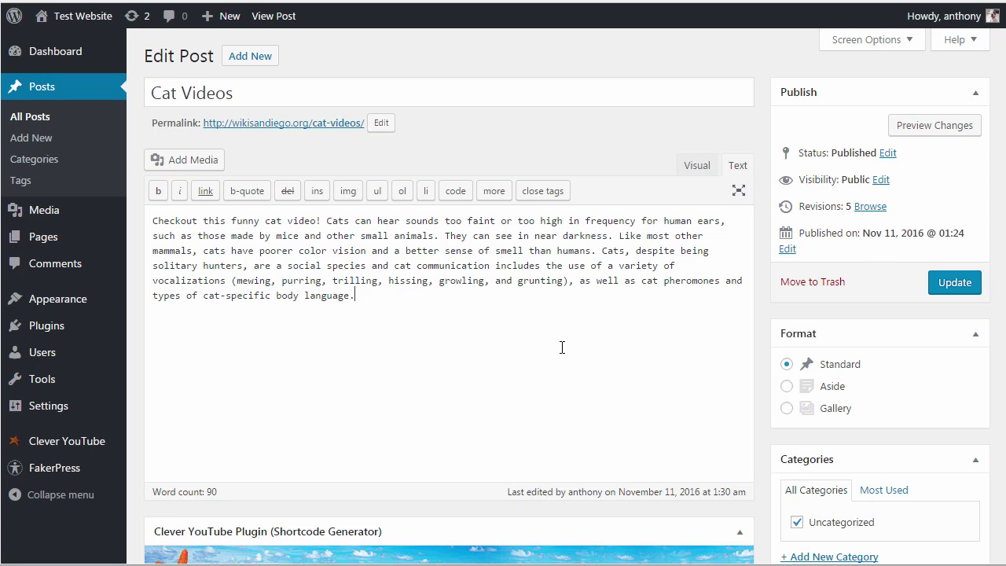
{"action": "key", "text": "Return"}
{"action": "right_click", "coordinate": [174, 329]}
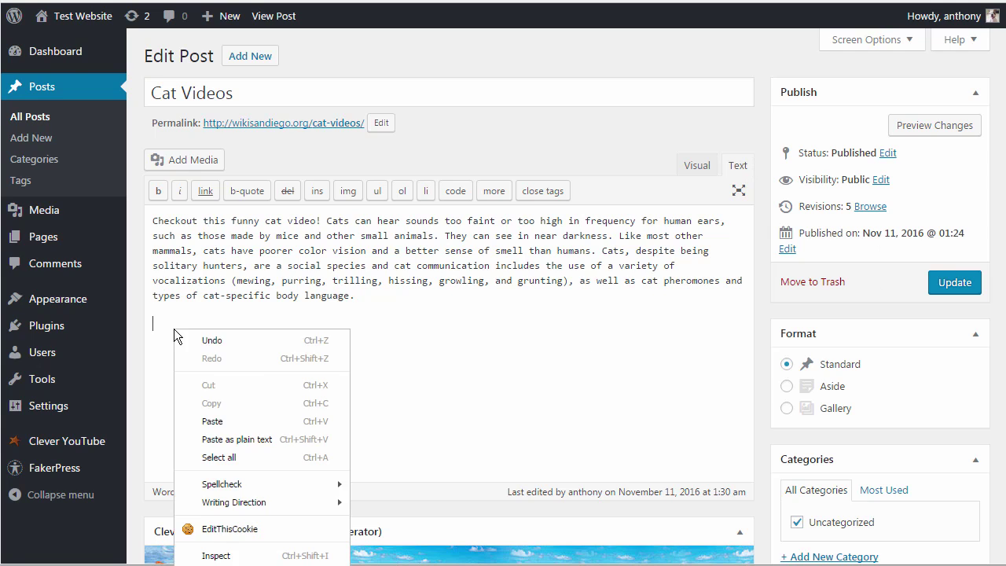
{"action": "left_click", "coordinate": [237, 418]}
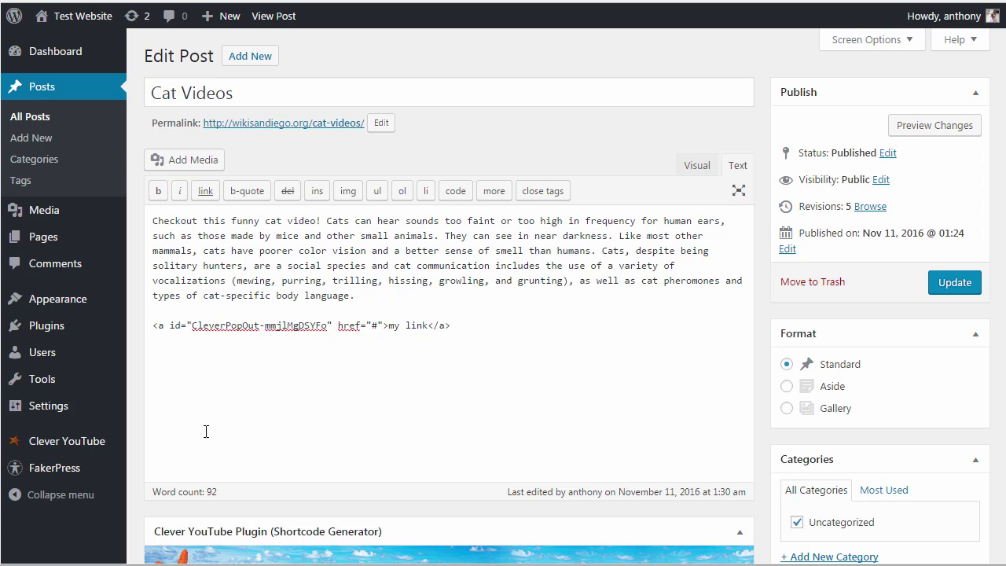
Step: Replace the link text "my link" in the pasted code with "funny cat video"
{"action": "left_click_drag", "start_coordinate": [428, 324], "coordinate": [390, 328]}
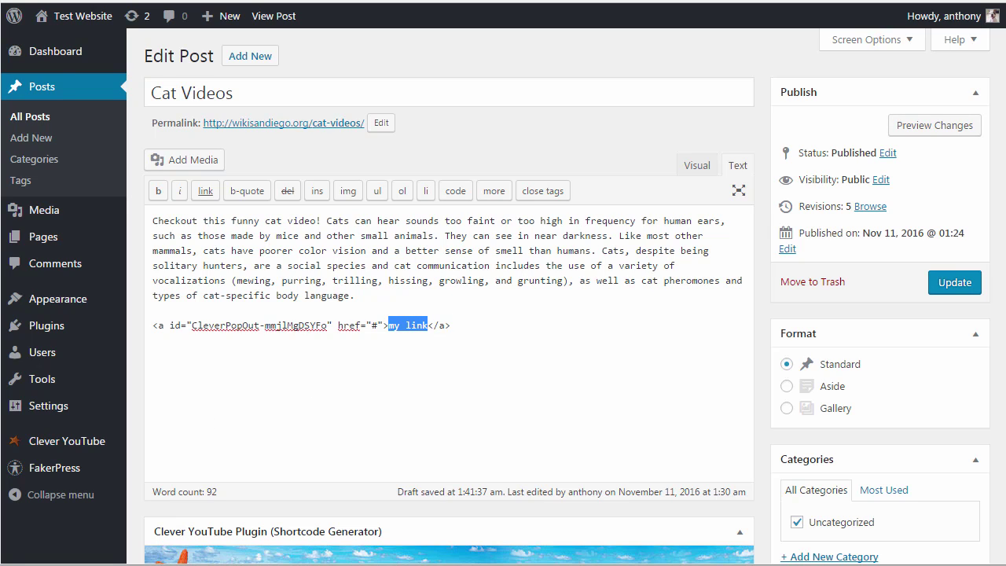
{"action": "type", "text": "funny cat vi"}
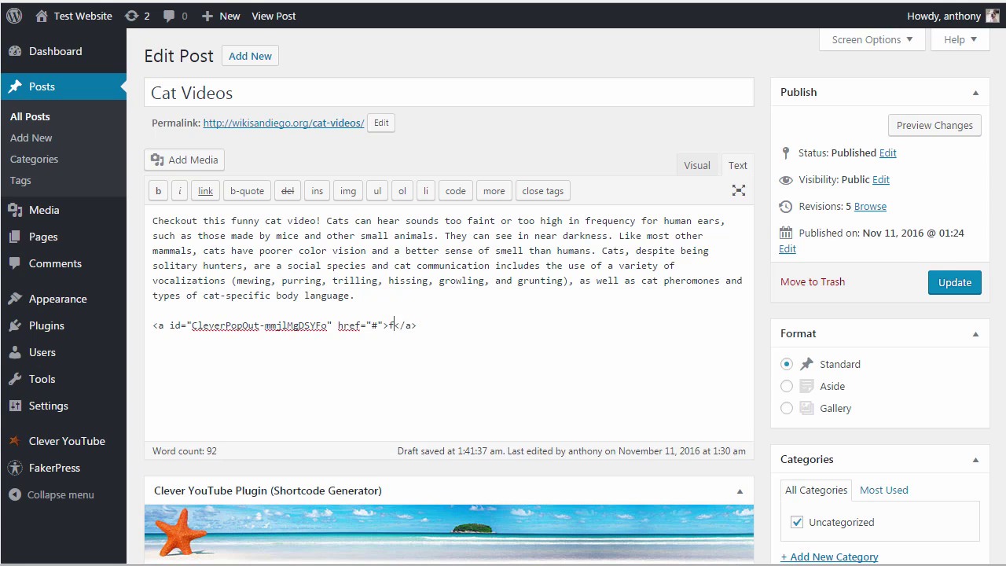
{"action": "type", "text": "deo"}
Step: Move the whole link code into the first sentence, replacing the plain words "funny cat video"
{"action": "left_click_drag", "start_coordinate": [496, 325], "coordinate": [139, 322]}
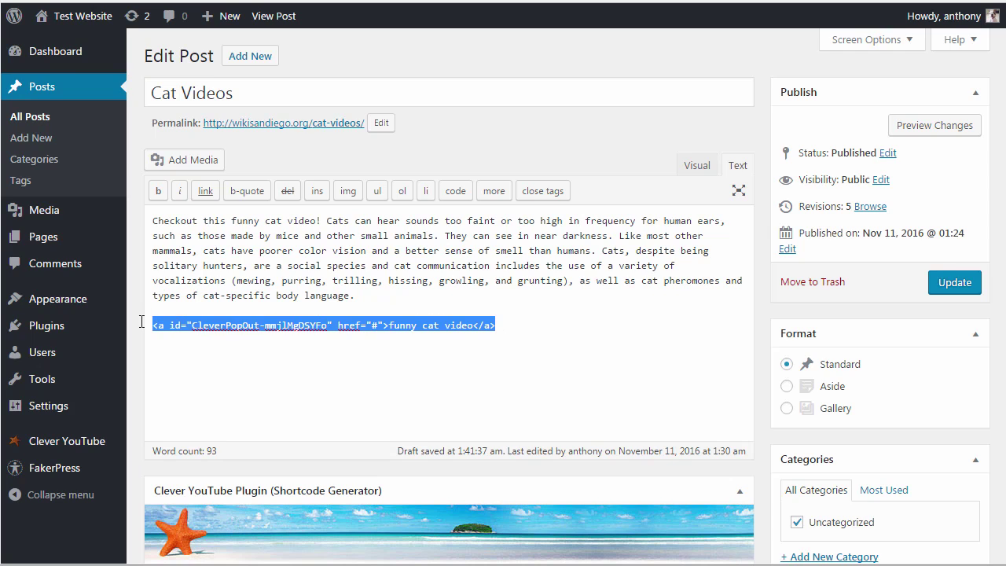
{"action": "key", "text": "ctrl+x"}
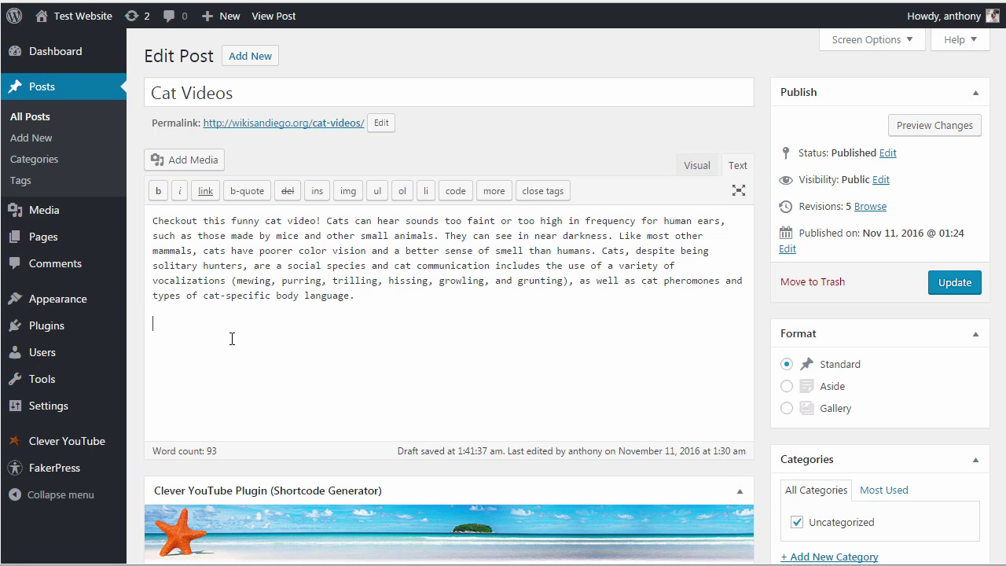
{"action": "left_click_drag", "start_coordinate": [316, 221], "coordinate": [231, 221]}
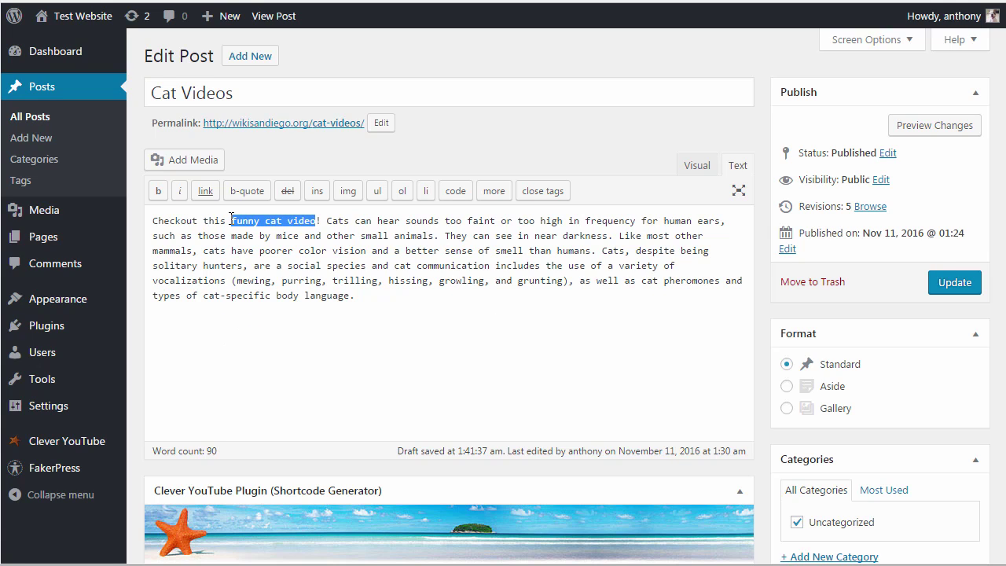
{"action": "key", "text": "ctrl+v"}
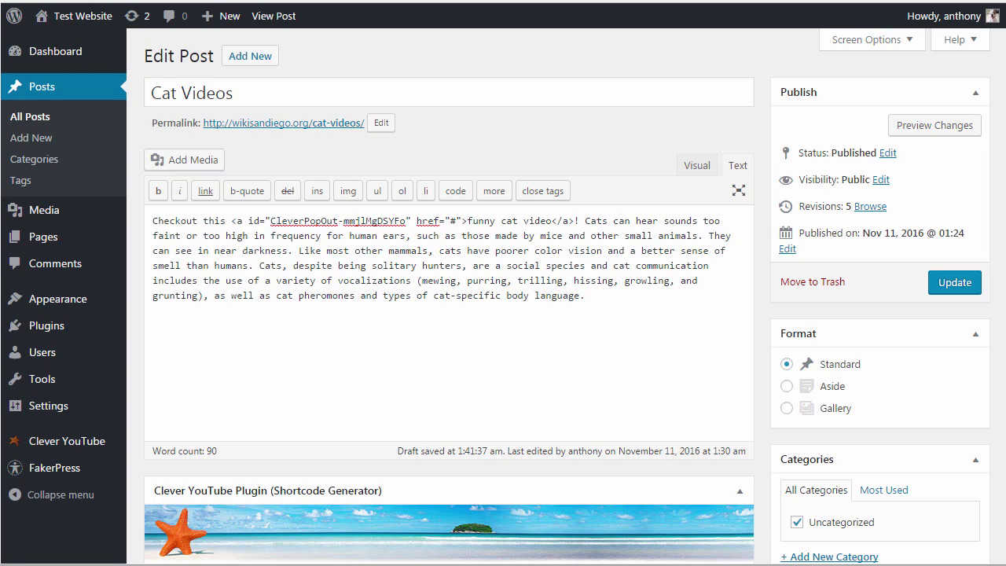
Step: Update the Cat Videos post from the visual editor and open its published page
{"action": "left_click", "coordinate": [698, 165]}
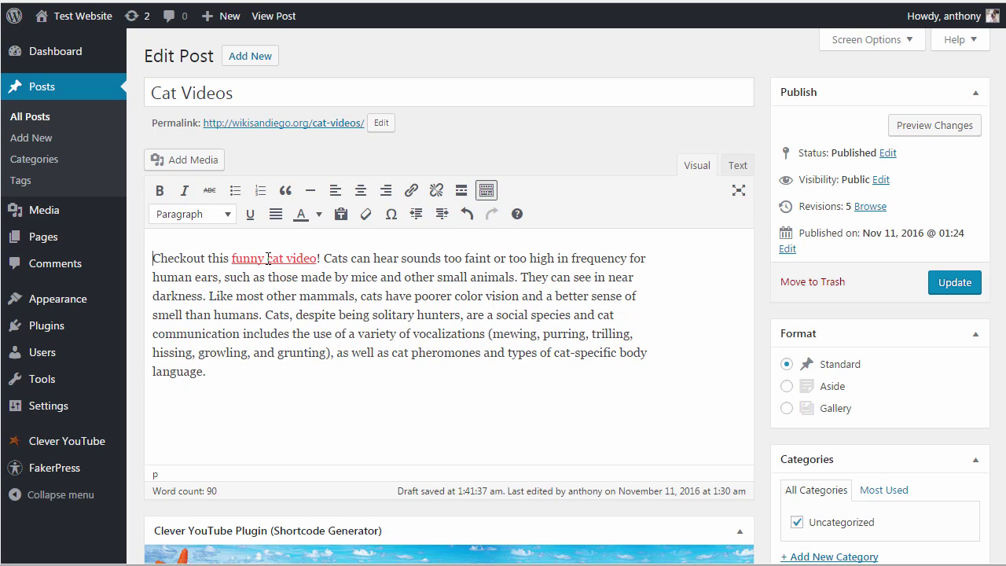
{"action": "left_click", "coordinate": [957, 287]}
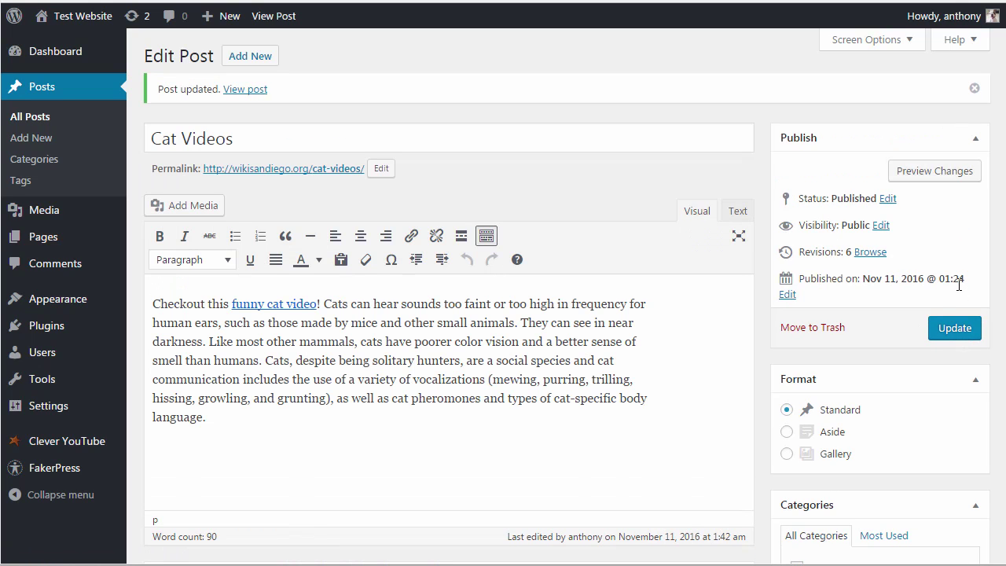
{"action": "left_click", "coordinate": [273, 16]}
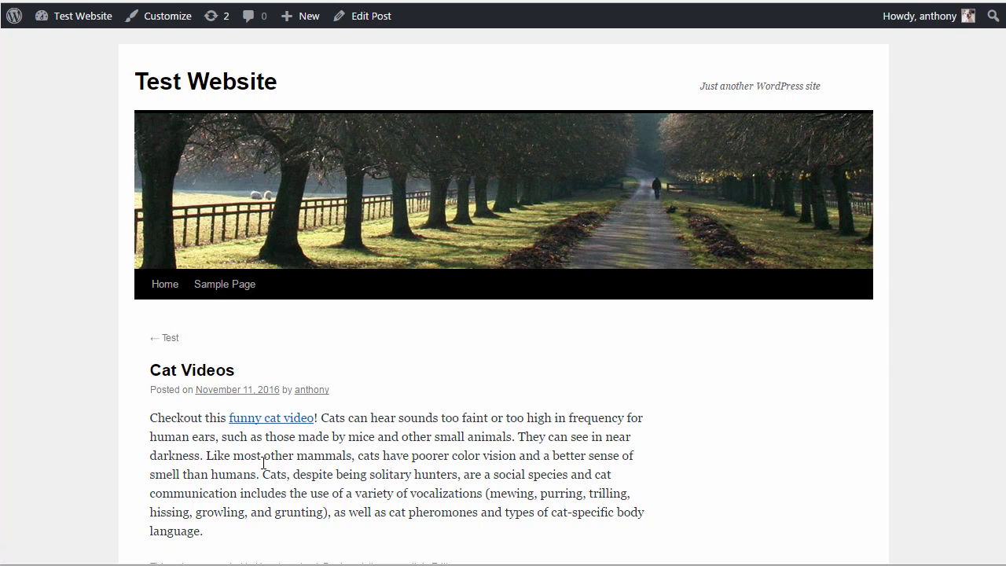
Step: Test the "funny cat video" link on the published page and close the popout video
{"action": "mouse_move", "coordinate": [285, 454]}
{"action": "left_mouse_down"}
{"action": "mouse_move", "coordinate": [332, 417]}
{"action": "mouse_move", "coordinate": [209, 420]}
{"action": "mouse_move", "coordinate": [305, 446]}
{"action": "left_mouse_up"}
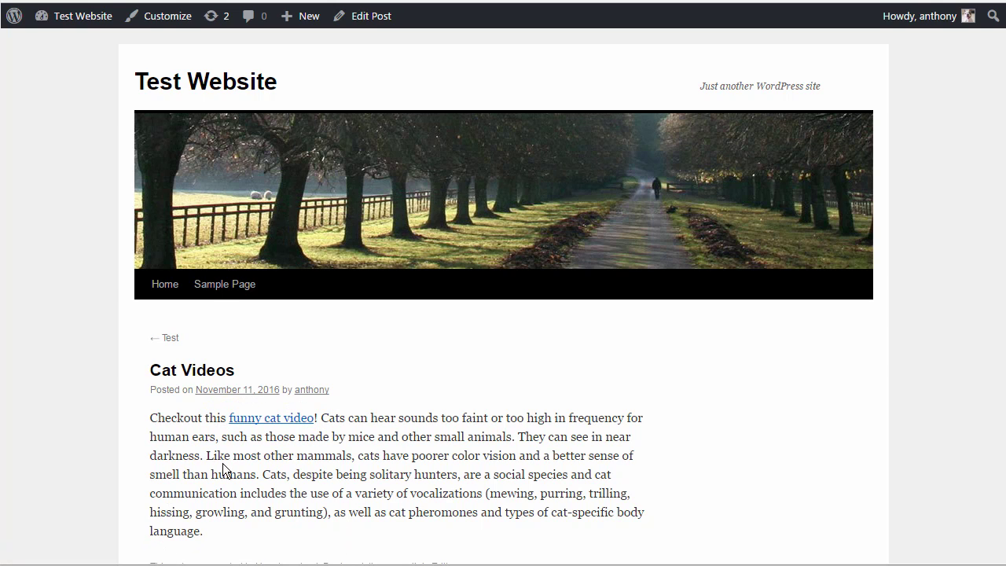
{"action": "left_click", "coordinate": [275, 418]}
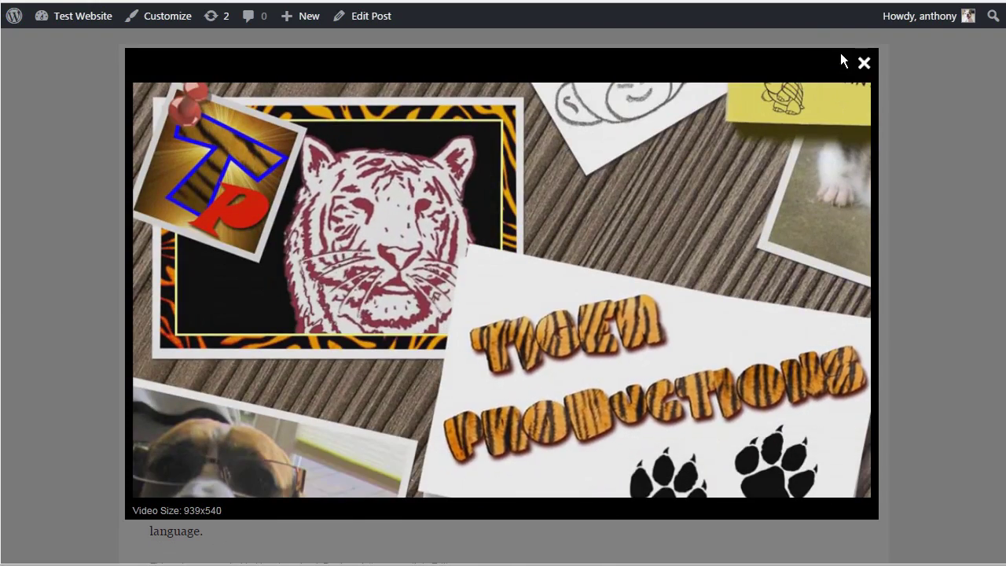
{"action": "left_click", "coordinate": [864, 64]}
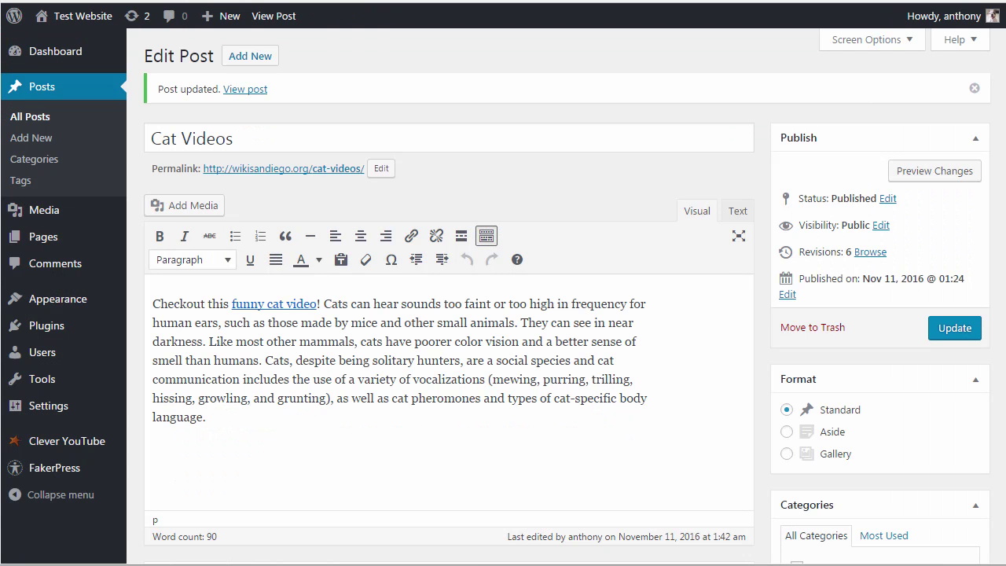
Step: Examine the popout link's HTML in the post, checking the full tag, its id value and its link text
{"action": "left_click", "coordinate": [738, 212]}
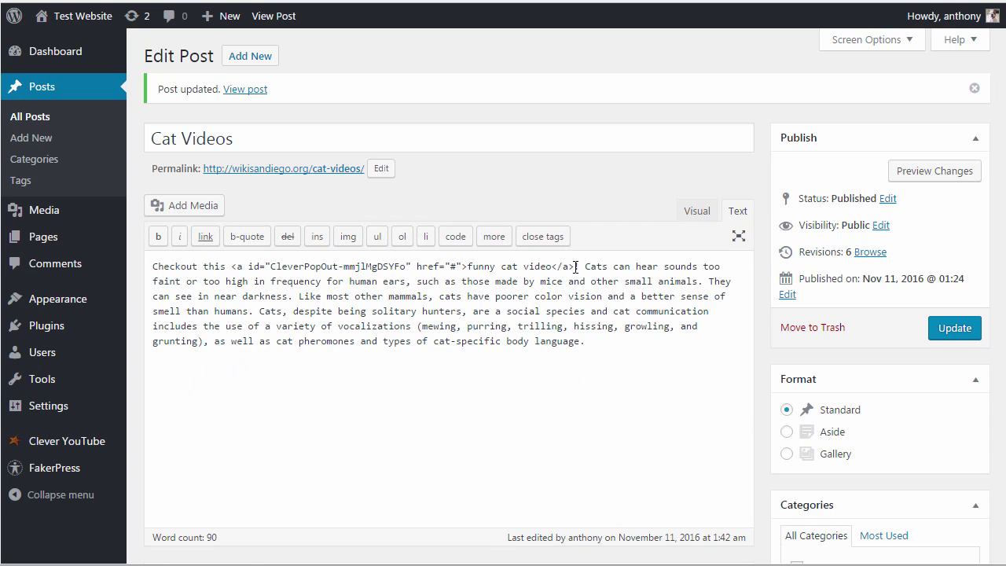
{"action": "left_click_drag", "start_coordinate": [575, 267], "coordinate": [231, 262]}
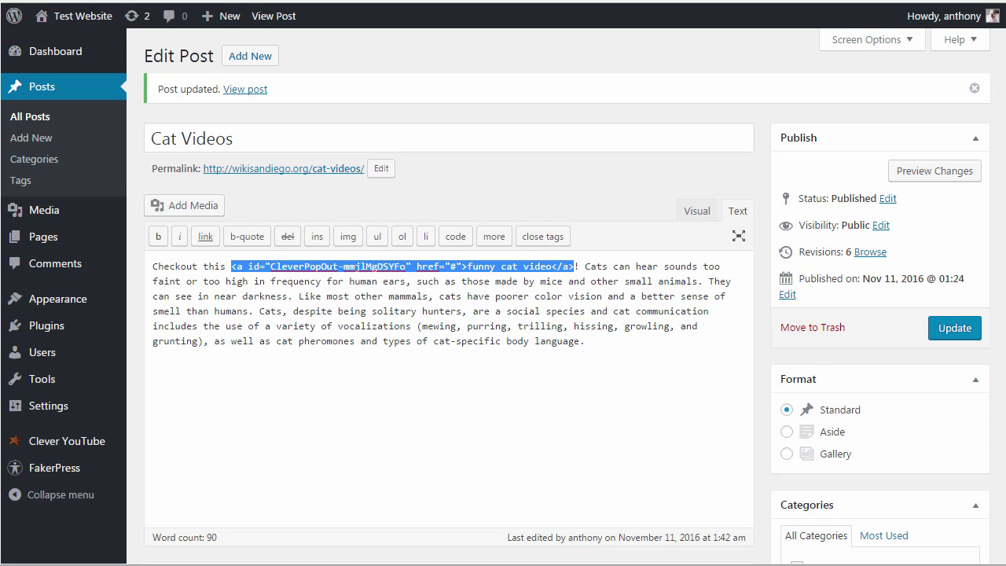
{"action": "left_click", "coordinate": [407, 267]}
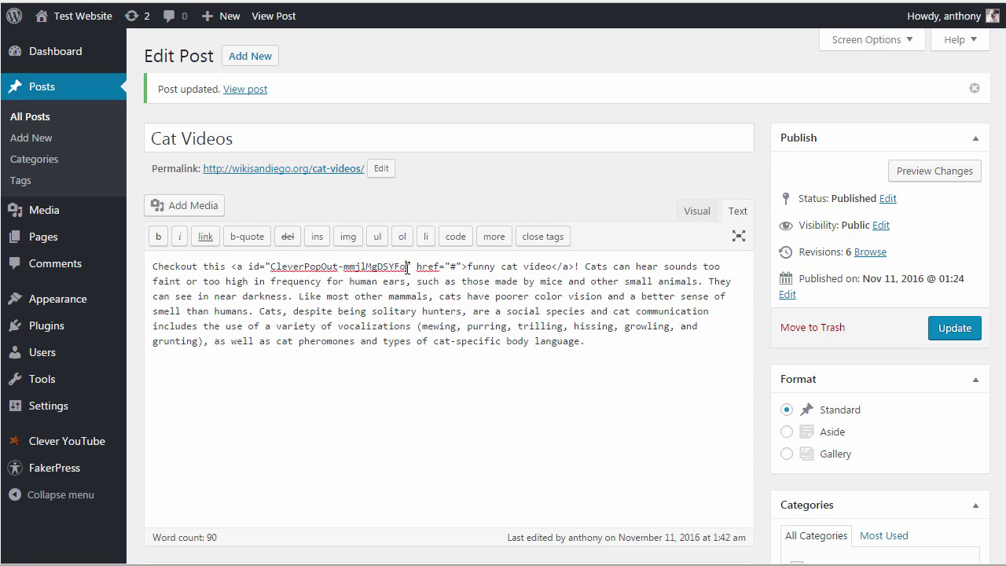
{"action": "left_click_drag", "start_coordinate": [407, 267], "coordinate": [270, 267]}
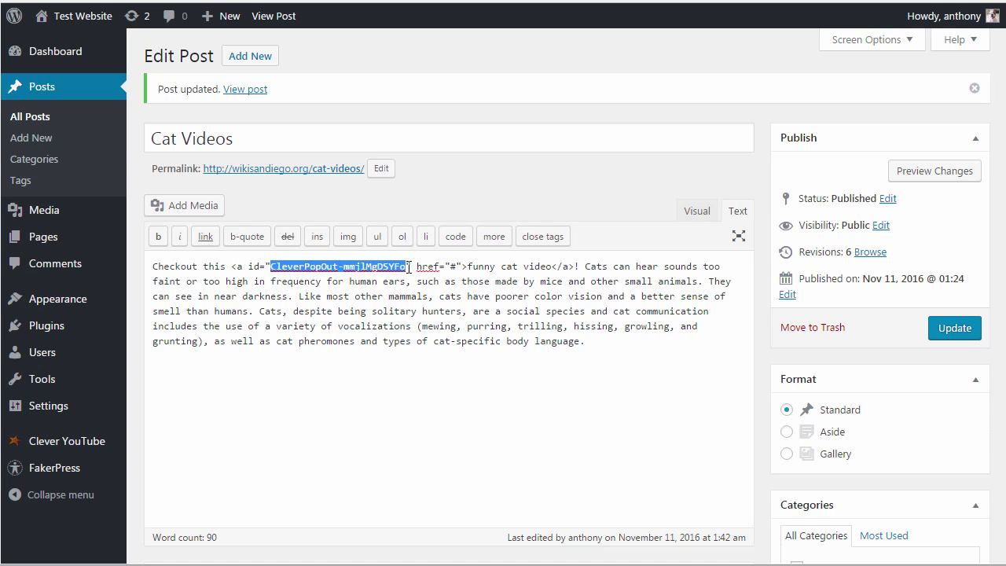
{"action": "left_click_drag", "start_coordinate": [552, 266], "coordinate": [469, 271]}
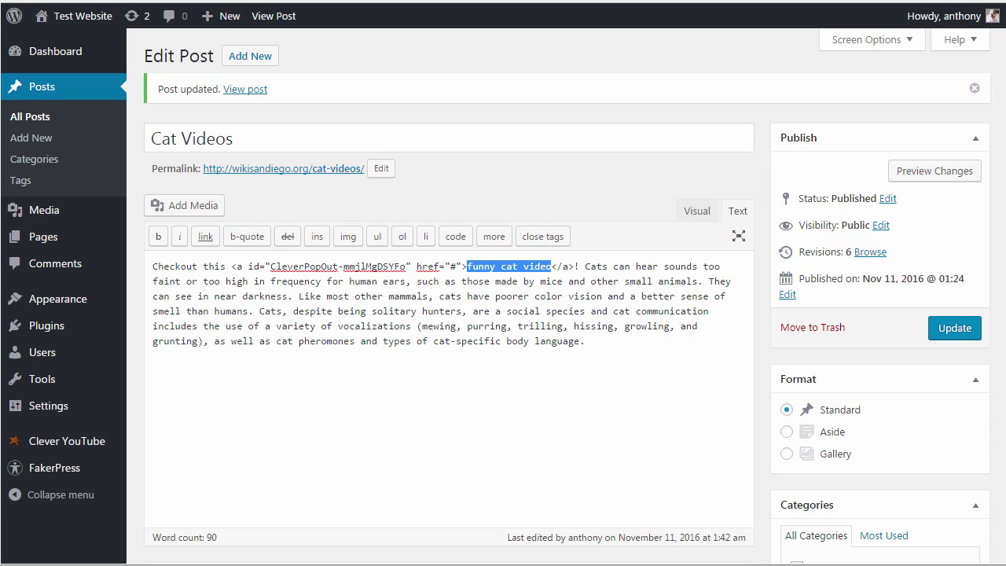
Step: Select the complete Step 2A link code in the Clever YouTube plugin section below the post
{"action": "scroll", "coordinate": [448, 314], "scroll_direction": "down", "scroll_amount": 5}
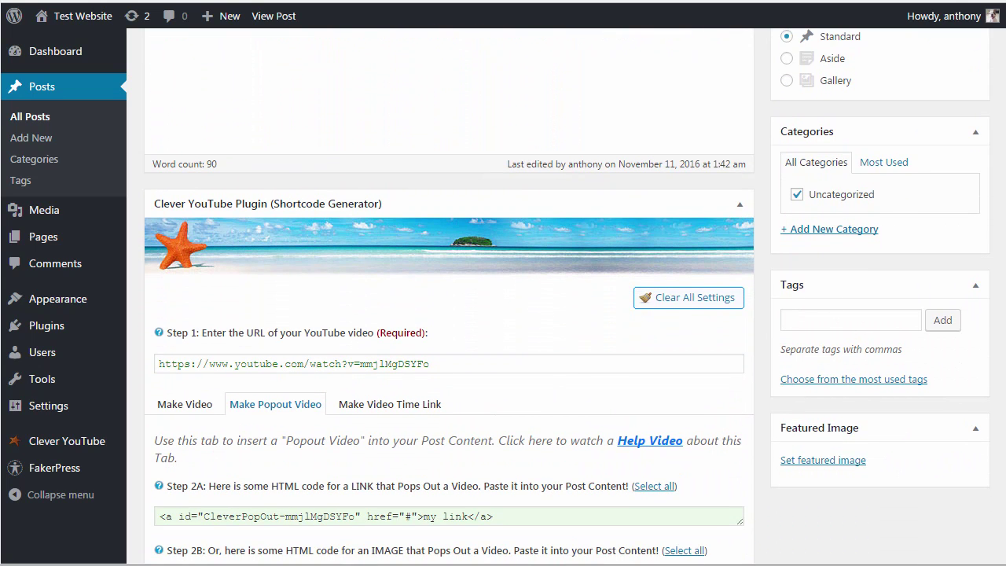
{"action": "scroll", "coordinate": [731, 419], "scroll_direction": "down", "scroll_amount": 2}
{"action": "left_click", "coordinate": [653, 311]}
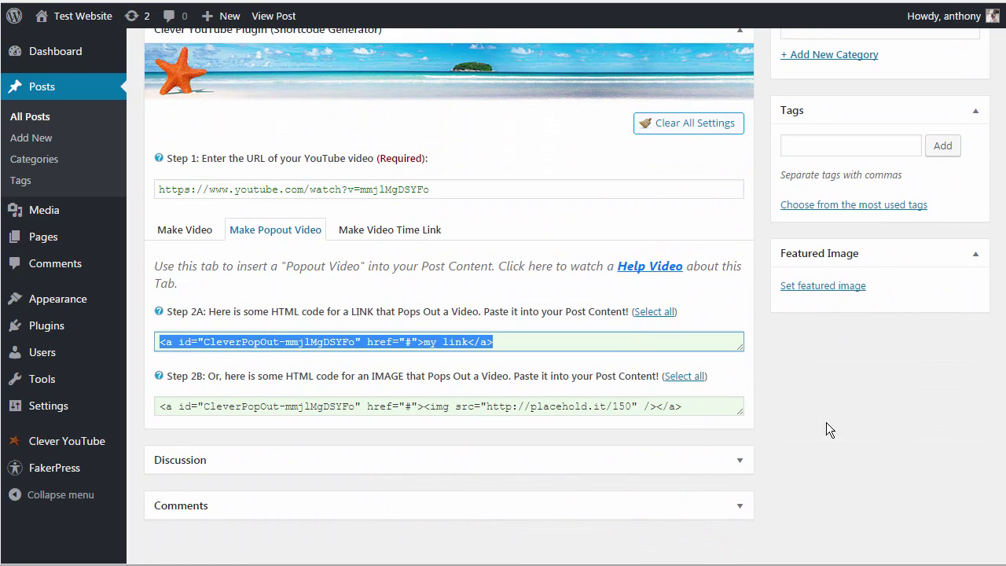